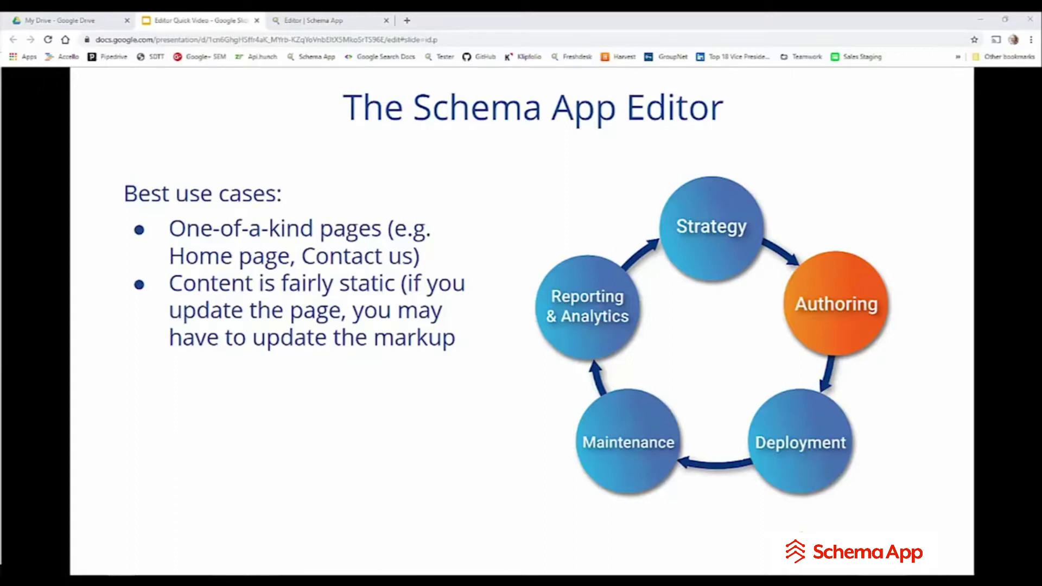
- Advance to the 'Use The Highlighter When …' slide
key("Right")
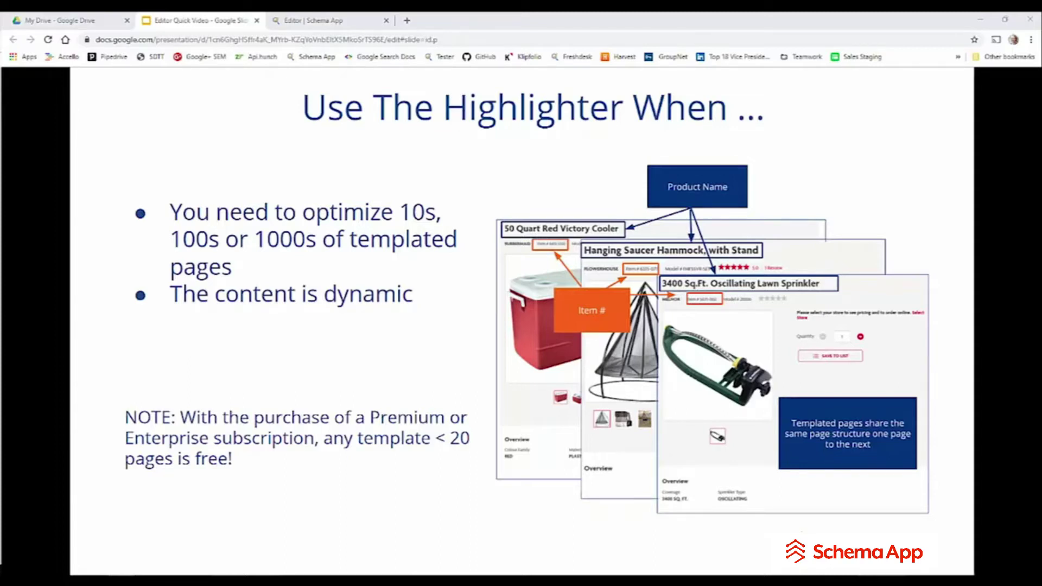
- Advance two slides to the closing 'Let's take a look!' slide
key("Right")
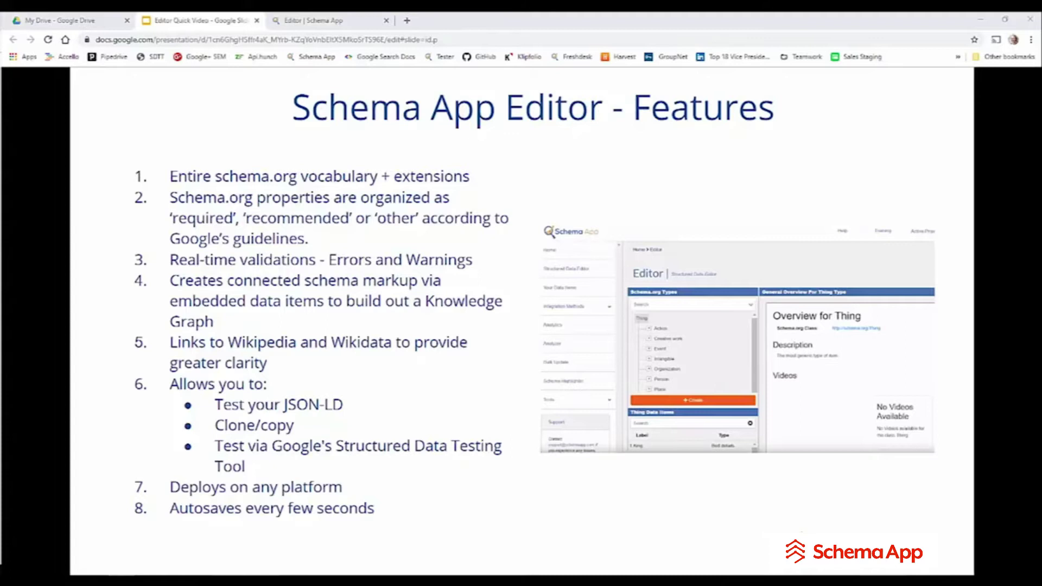
key("Right")
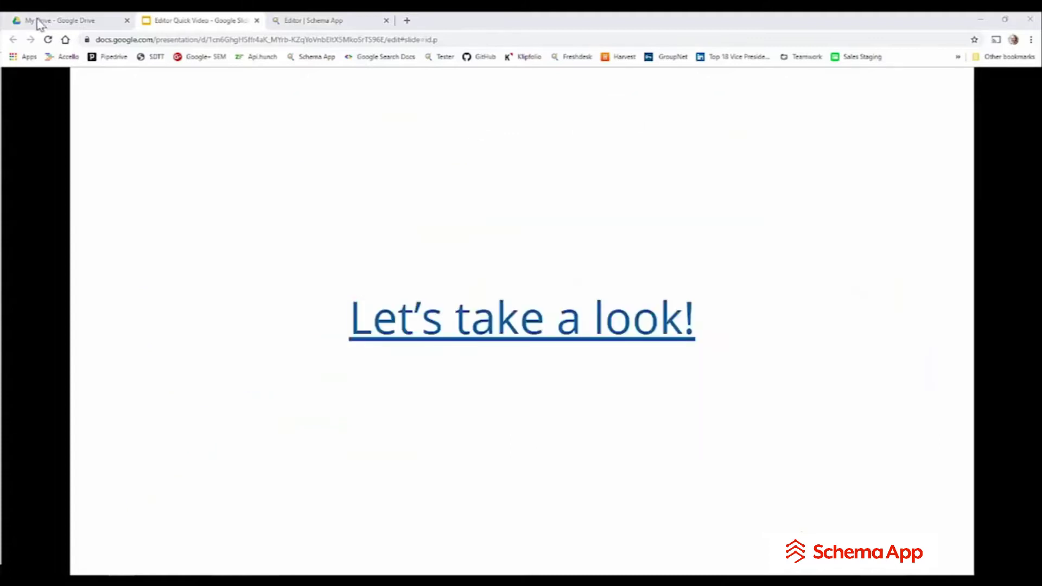
- In the Schema App editor, search 'cafe' and choose the Cafe or coffee shop type
left_click(325, 21)
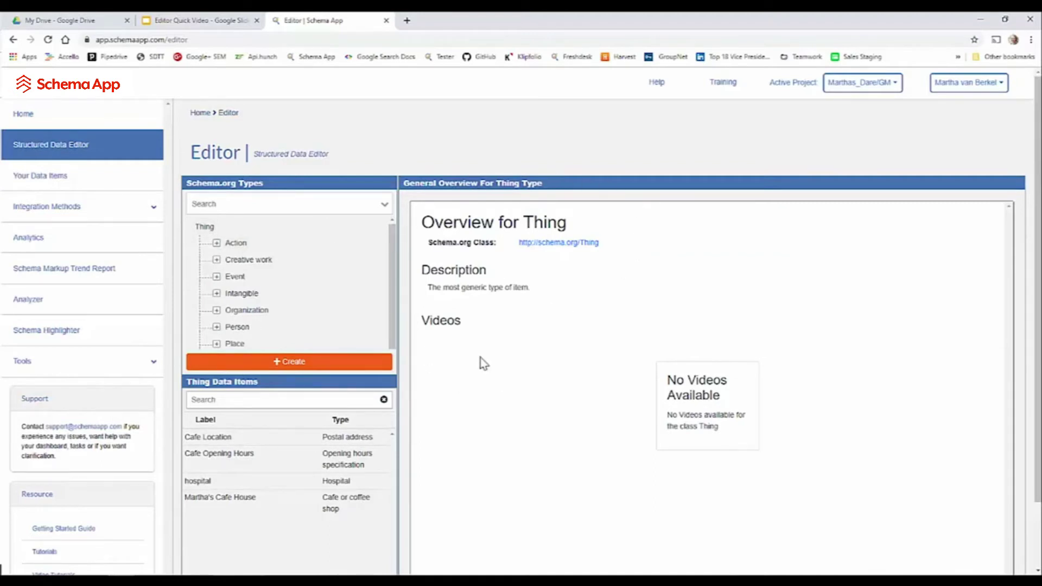
left_click(282, 205)
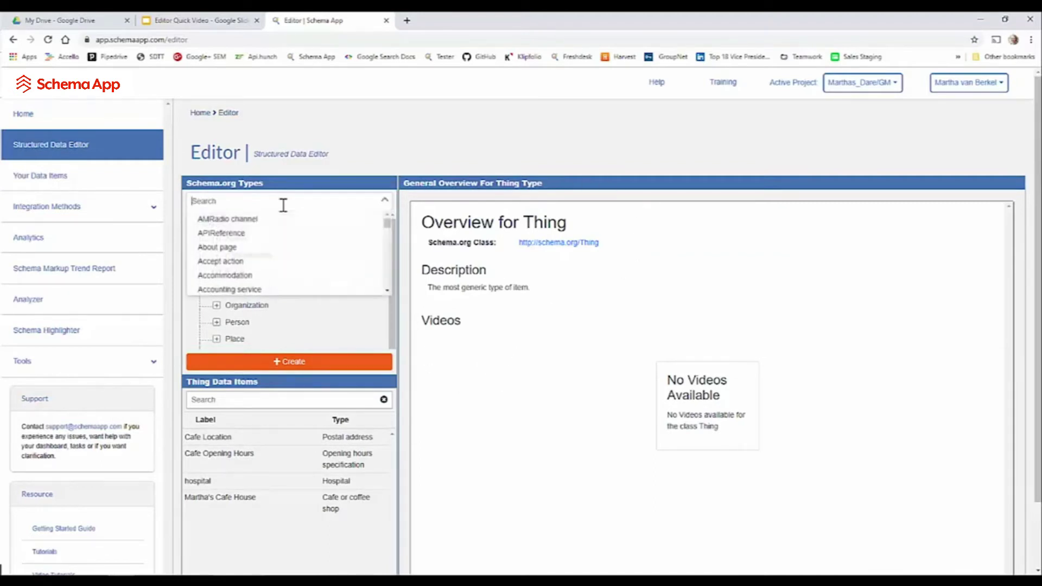
type("cafe")
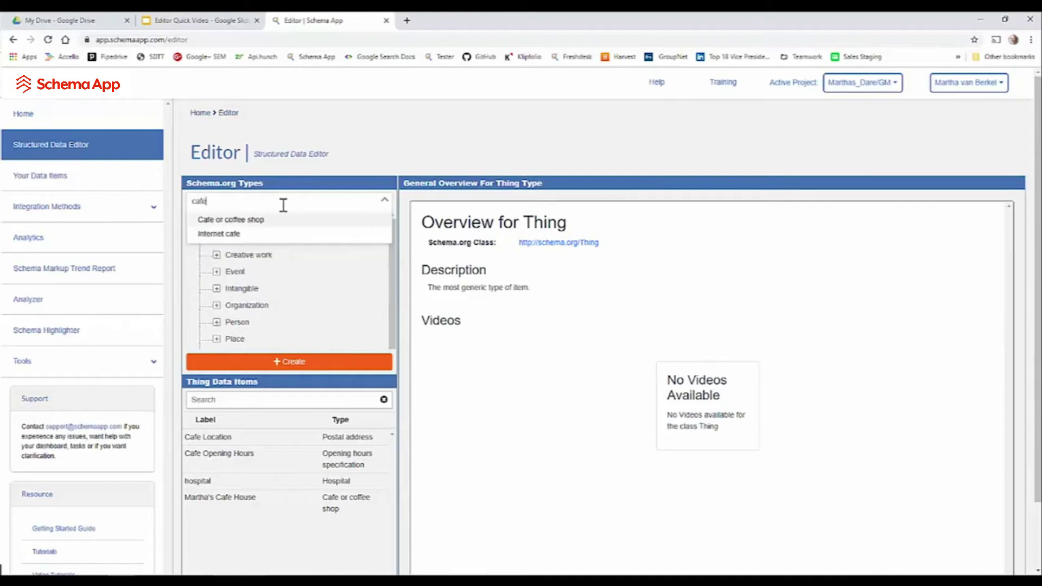
key("BackSpace")
key("BackSpace")
key("BackSpace")
key("BackSpace")
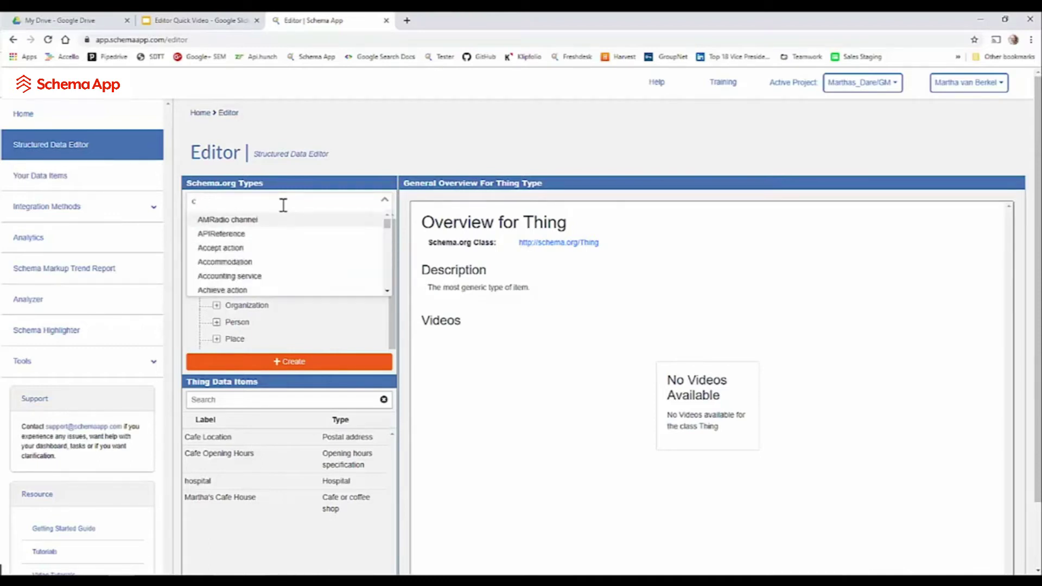
type("medica")
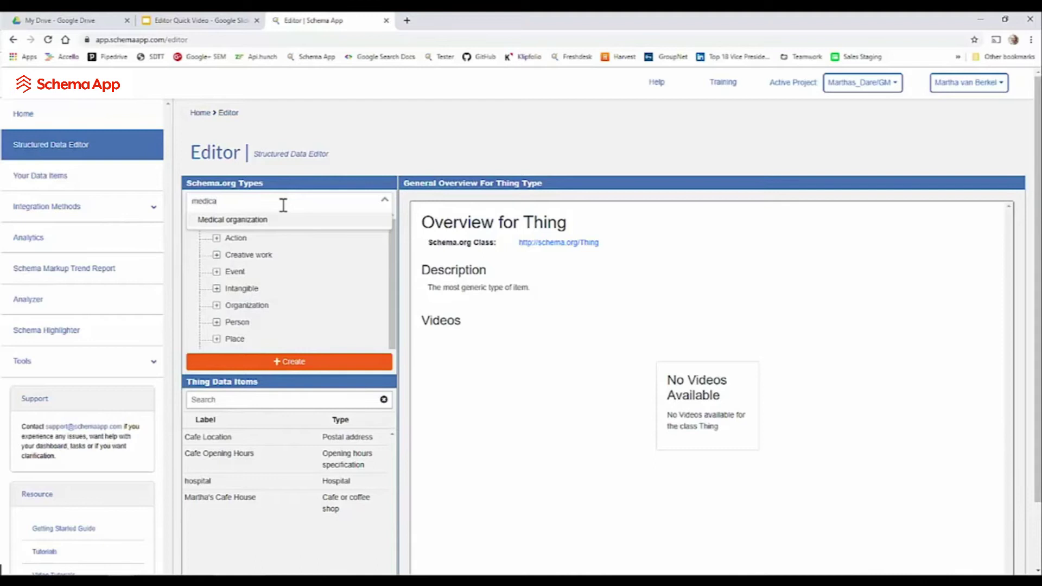
key("BackSpace")
key("BackSpace")
key("BackSpace")
key("BackSpace")
key("BackSpace")
key("BackSpace")
type("caf")
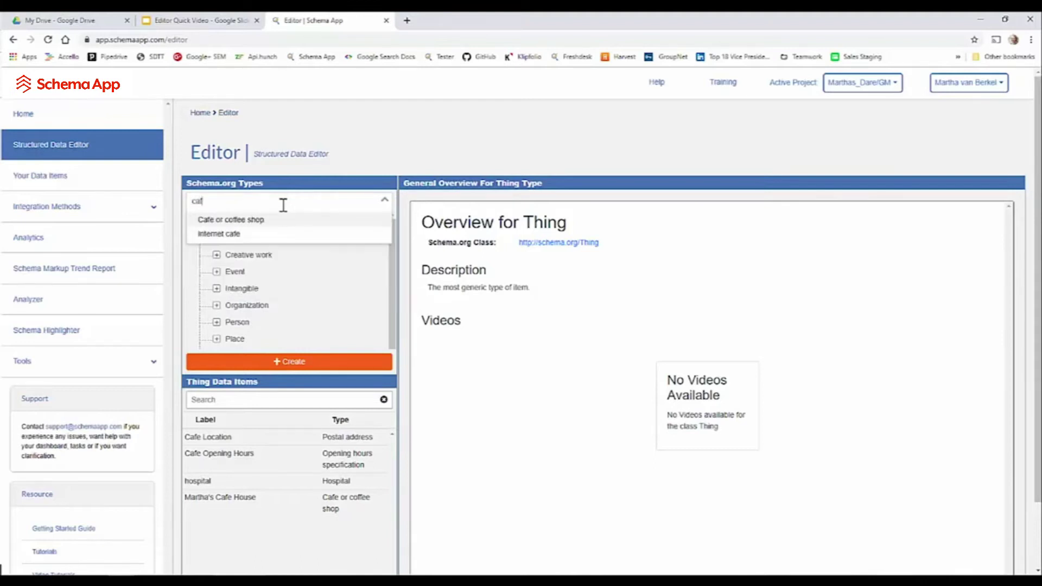
type("e")
left_click(256, 219)
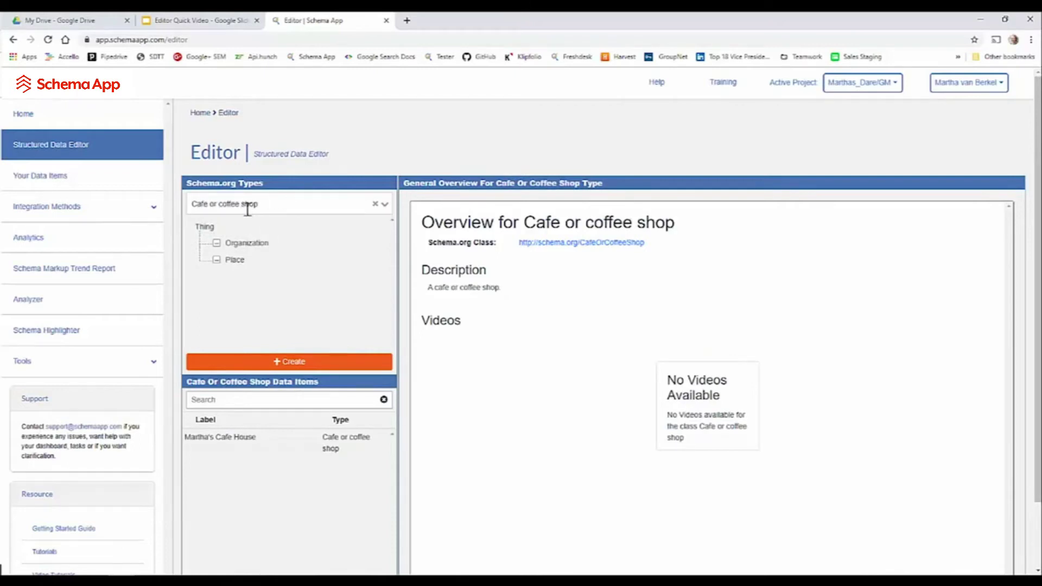
- Start a new cafe data item named 'Martha's Fancy Coffee Shop'
left_click(275, 363)
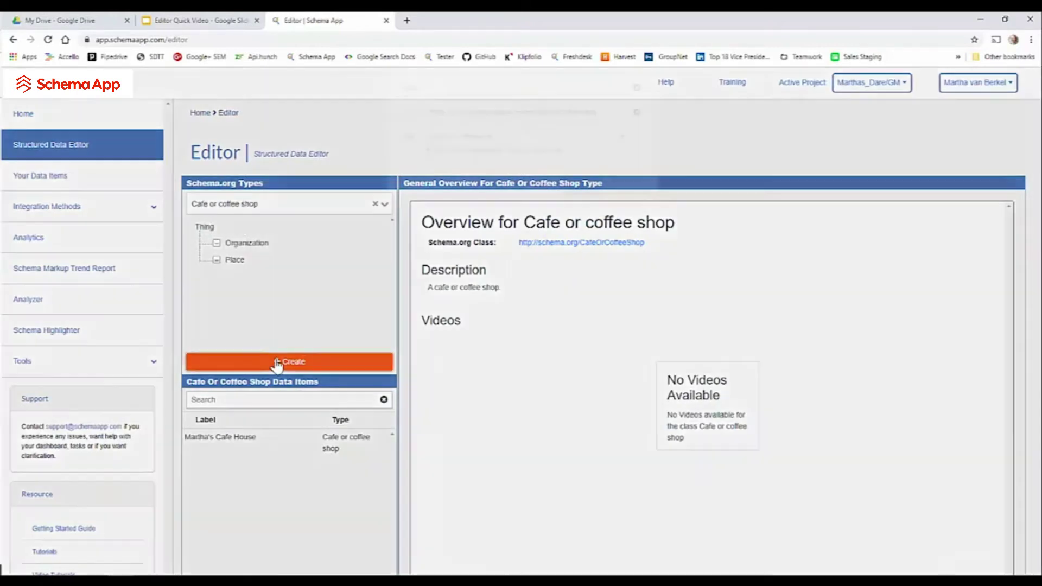
left_click(455, 123)
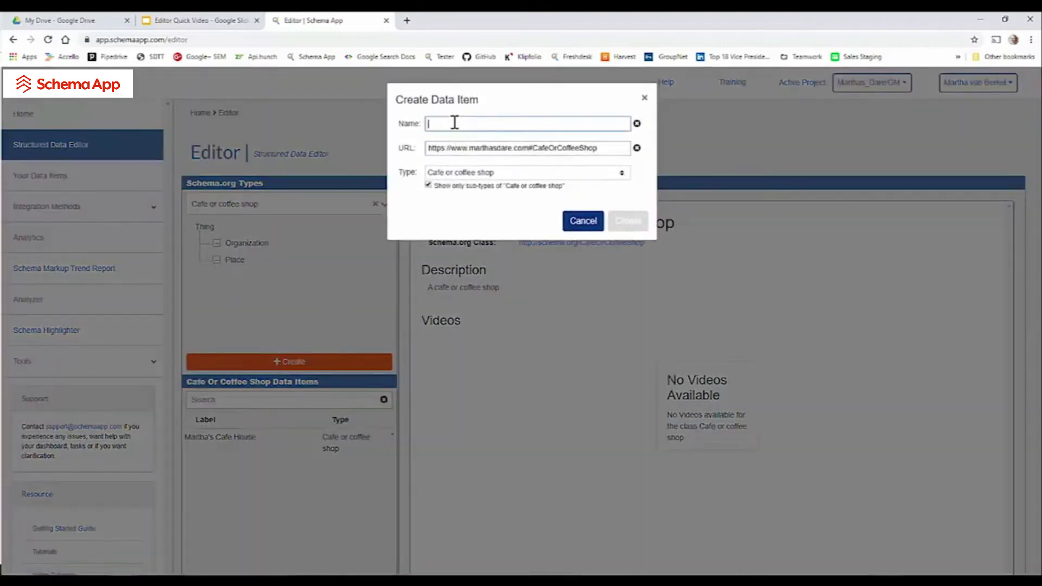
type("Martha's")
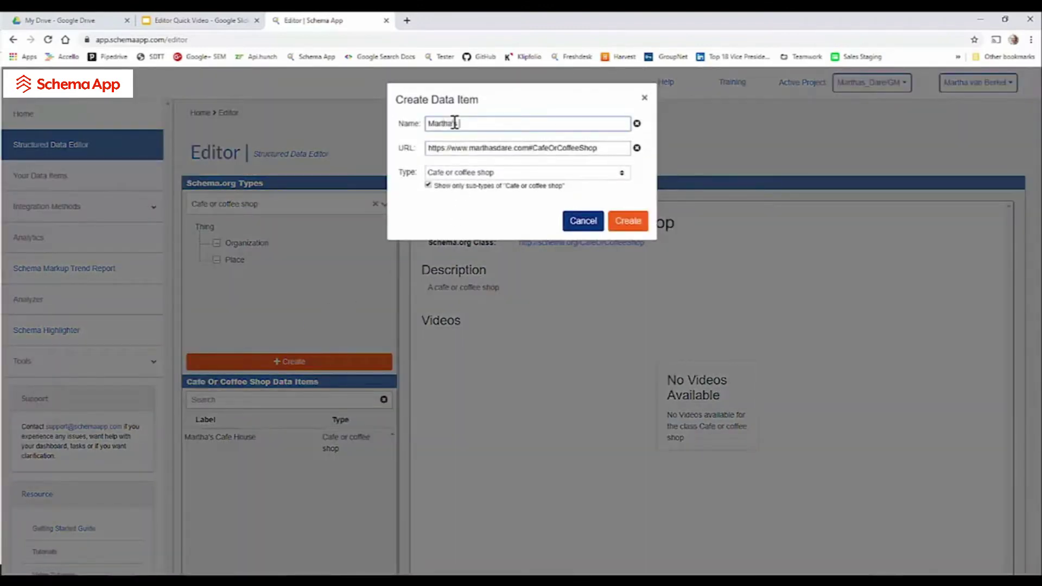
type(" Fancy Coffee Shop")
left_click(478, 150)
left_click_drag(496, 148, 642, 135)
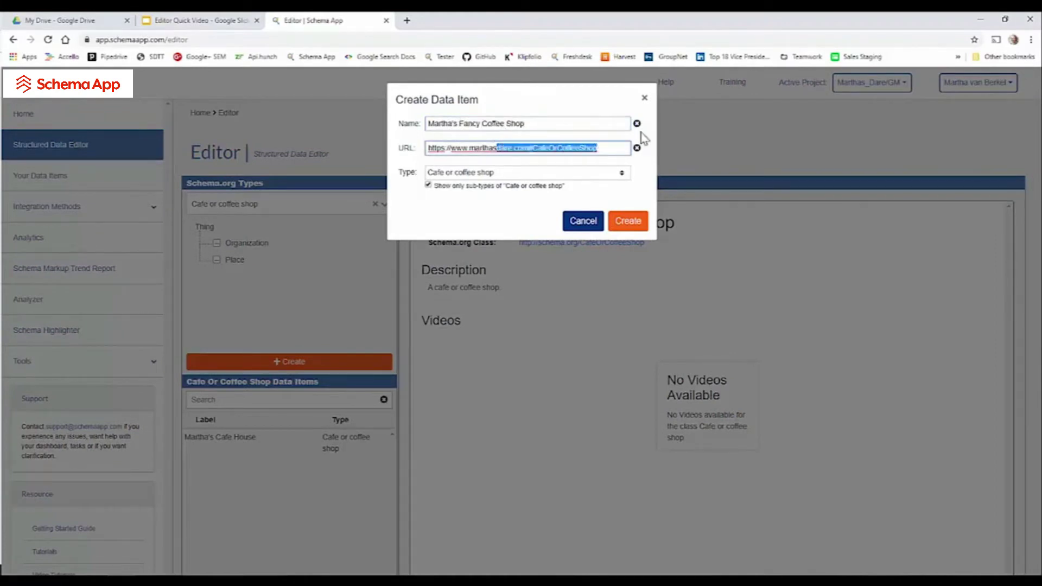
key("BackSpace")
key("BackSpace")
type("cafefanc")
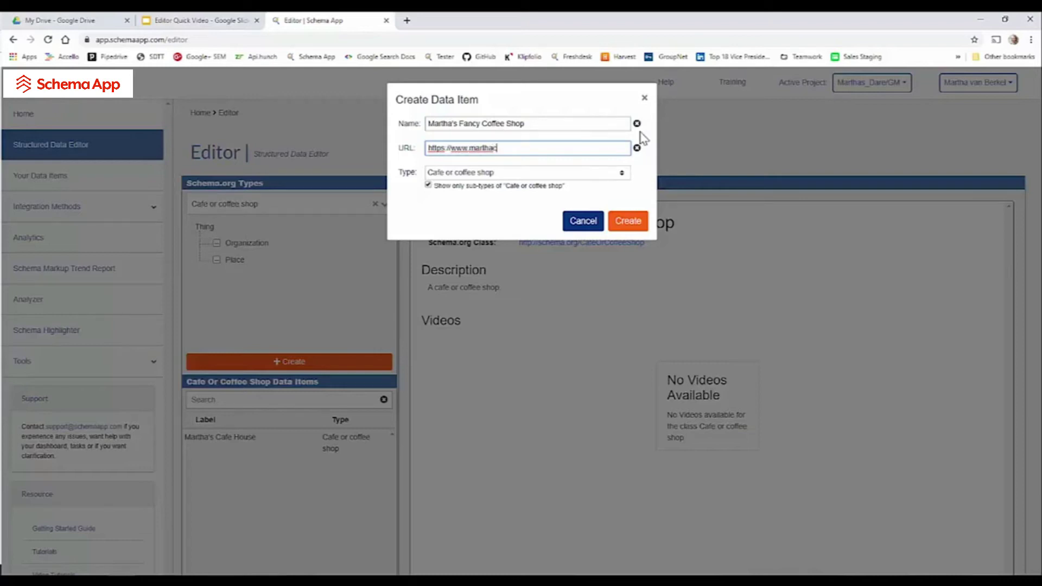
type("y.com")
type("/")
- Create the cafe item and type 'Fancy Coffee Shop Address' as its address
left_click(639, 224)
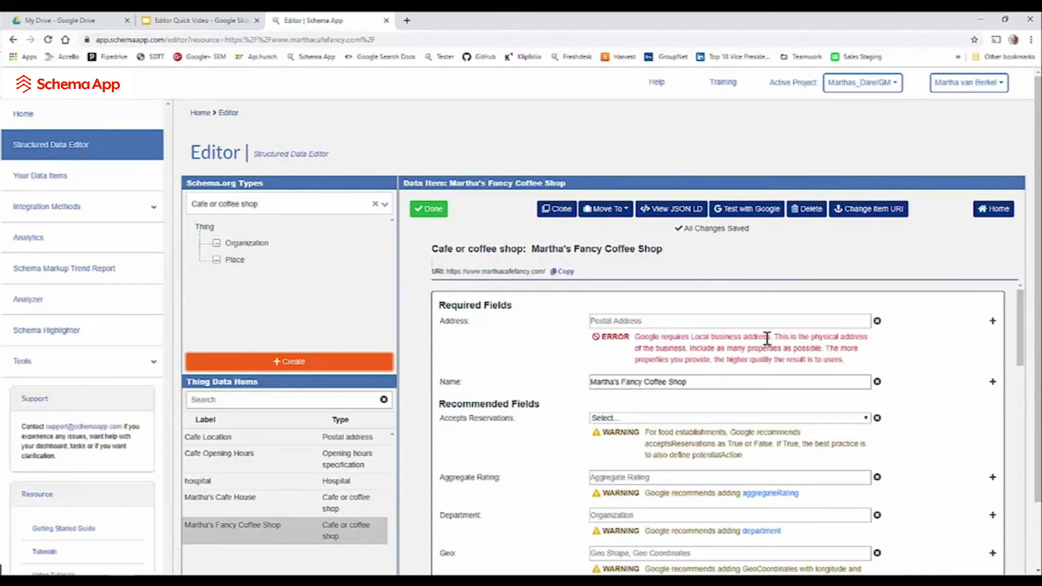
left_click(729, 321)
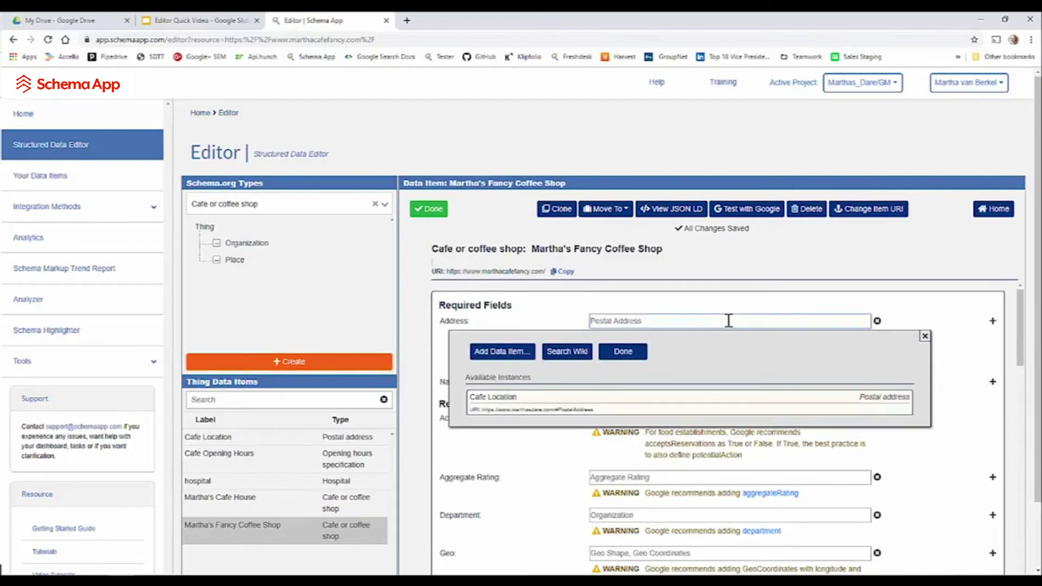
type("Fa")
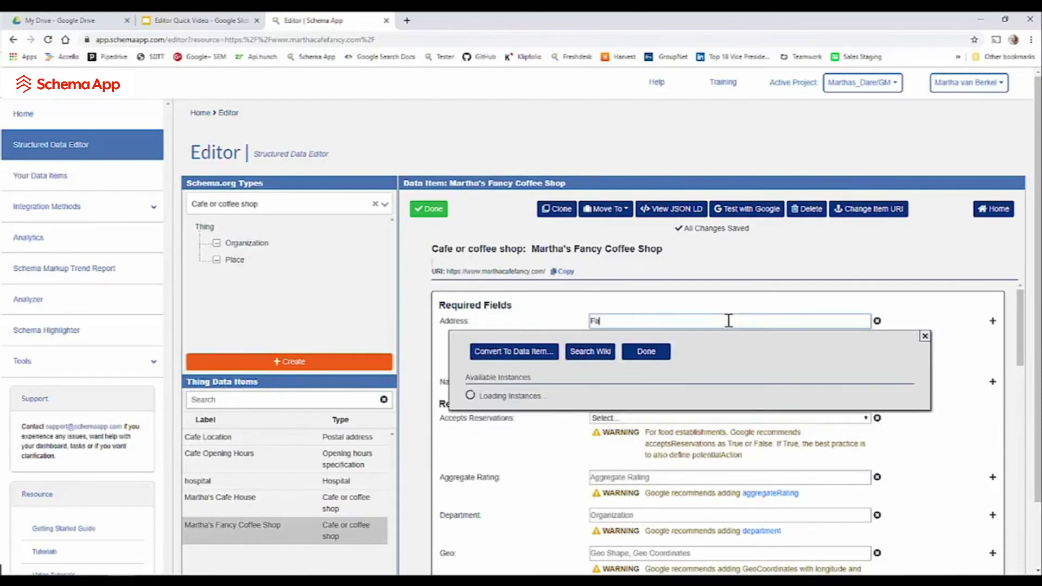
type("ncy Coffee Shop Address")
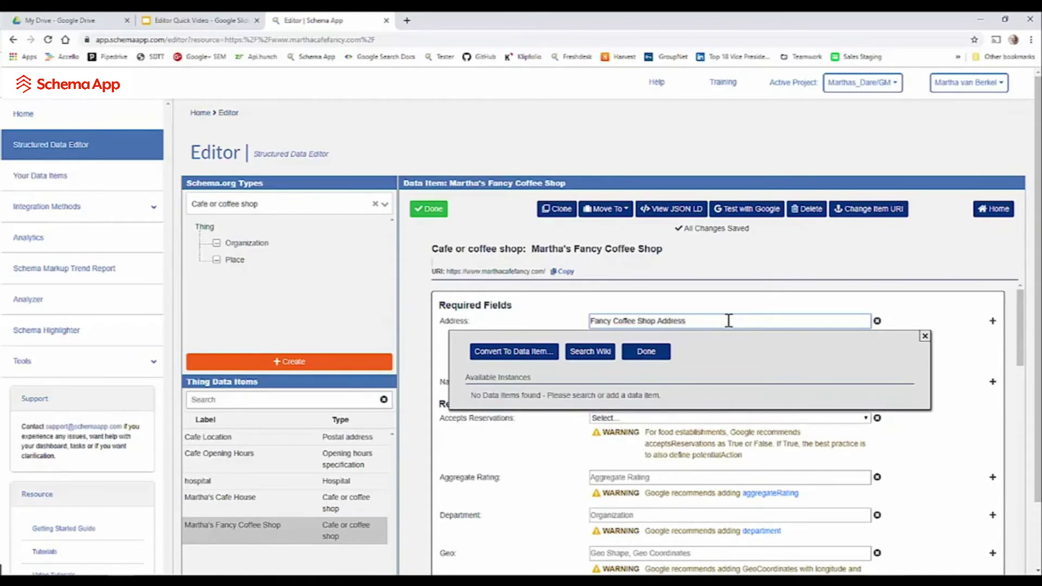
left_click(530, 351)
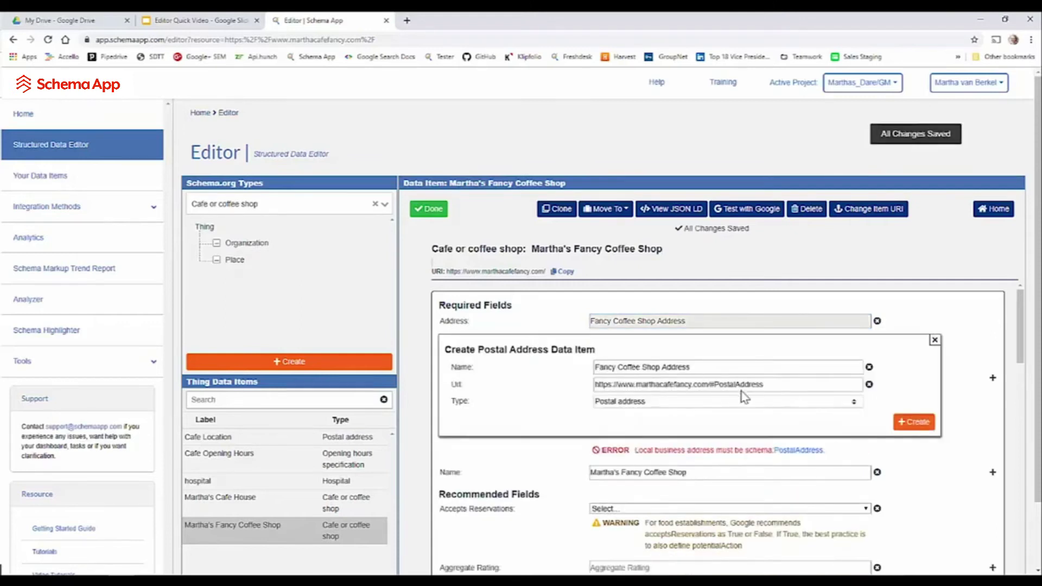
left_click_drag(708, 384, 783, 383)
left_click(783, 384)
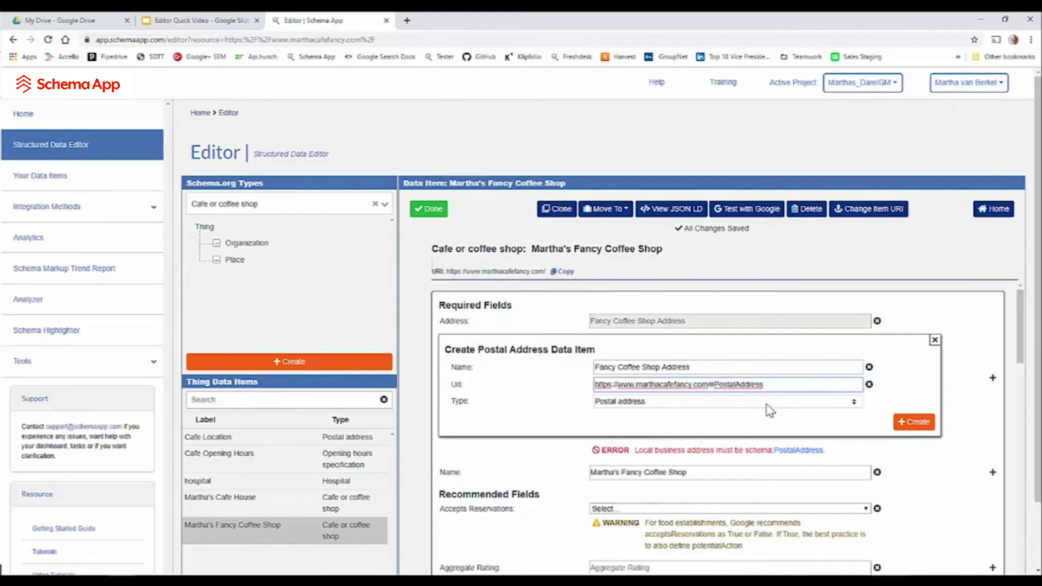
left_click(912, 426)
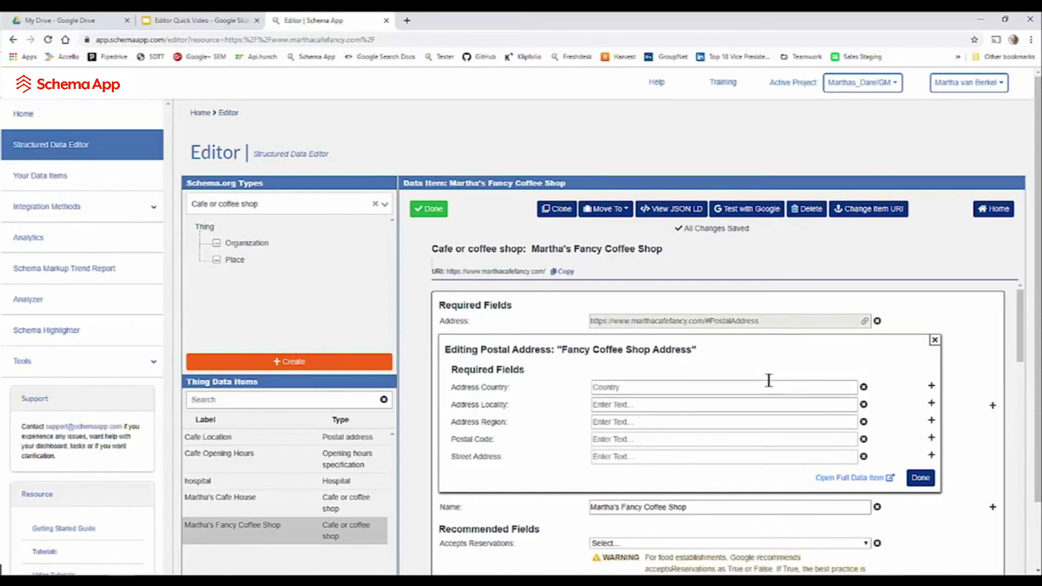
- Set the address country to Canada, linked to its Wikipedia entry
left_click(685, 385)
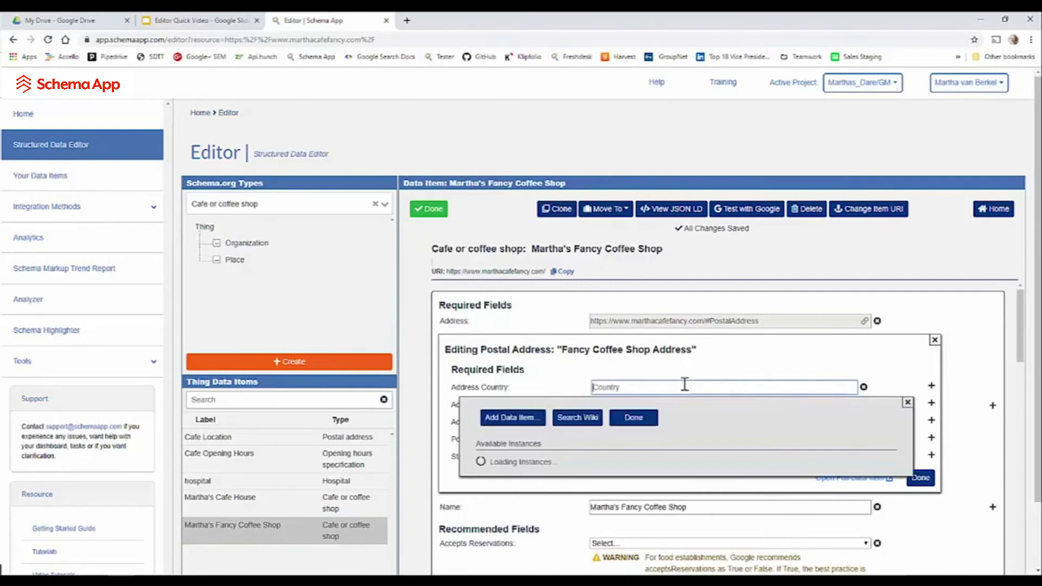
type("Canada")
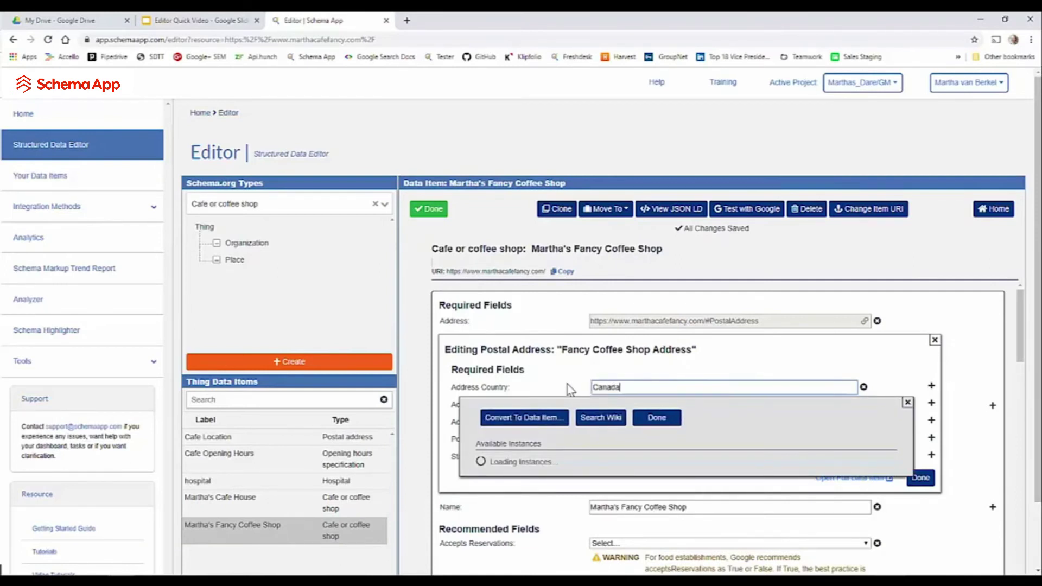
left_click(596, 418)
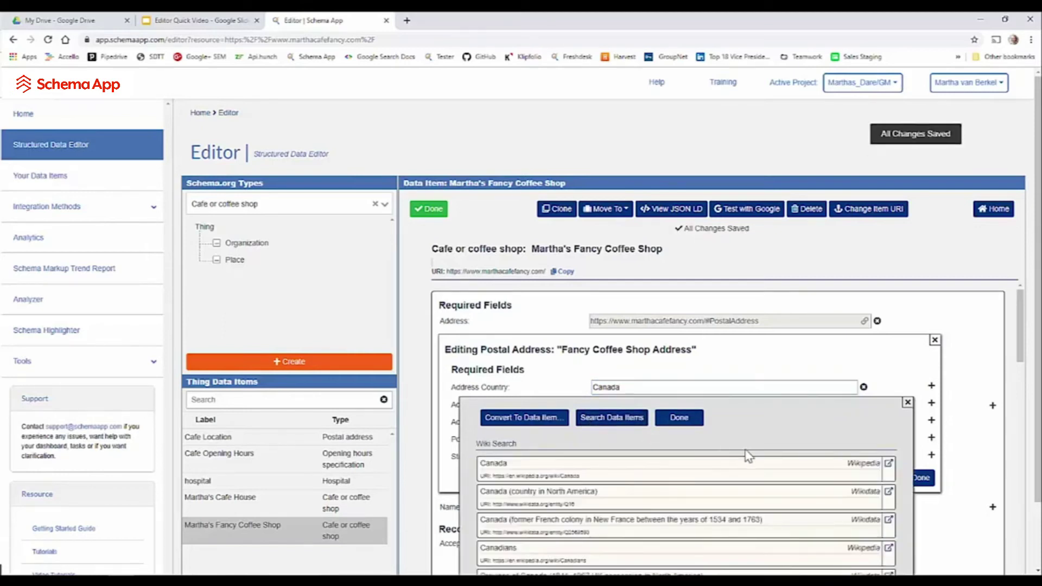
left_click(852, 470)
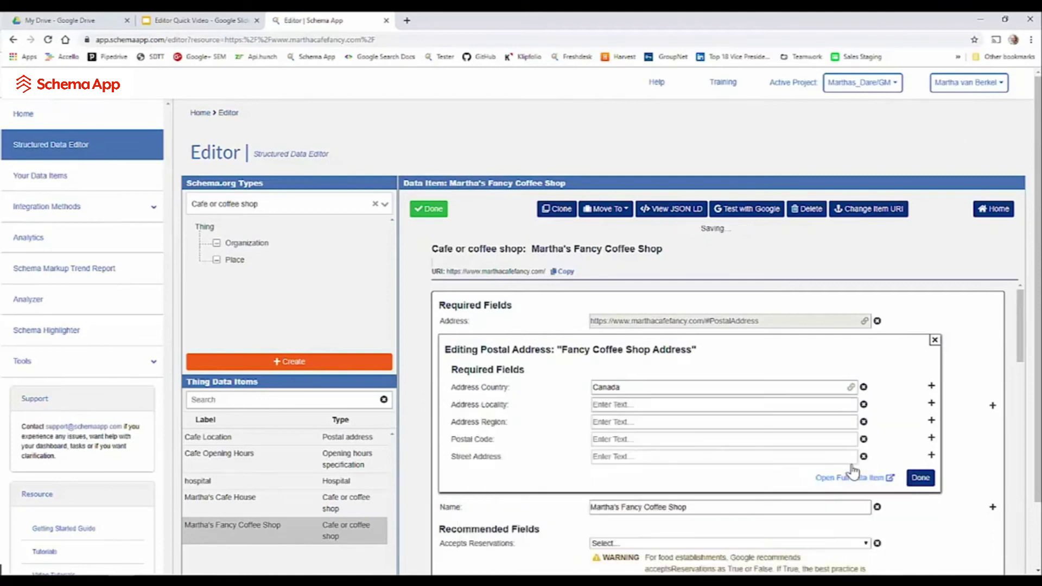
- Fill in locality Guelph, region Ontario, and the postal code and street address
left_click(654, 408)
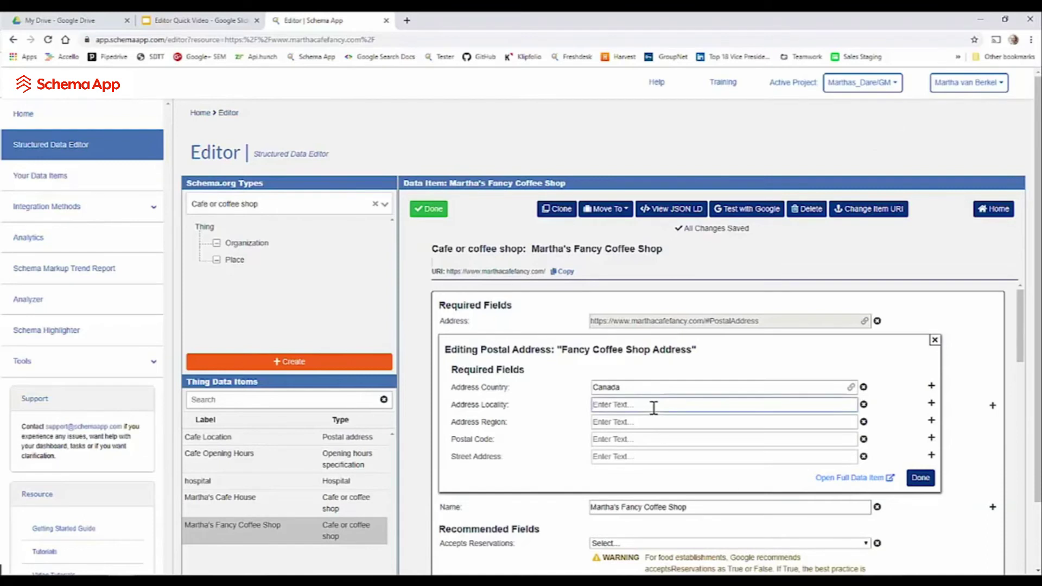
type("Guelph")
left_click(655, 421)
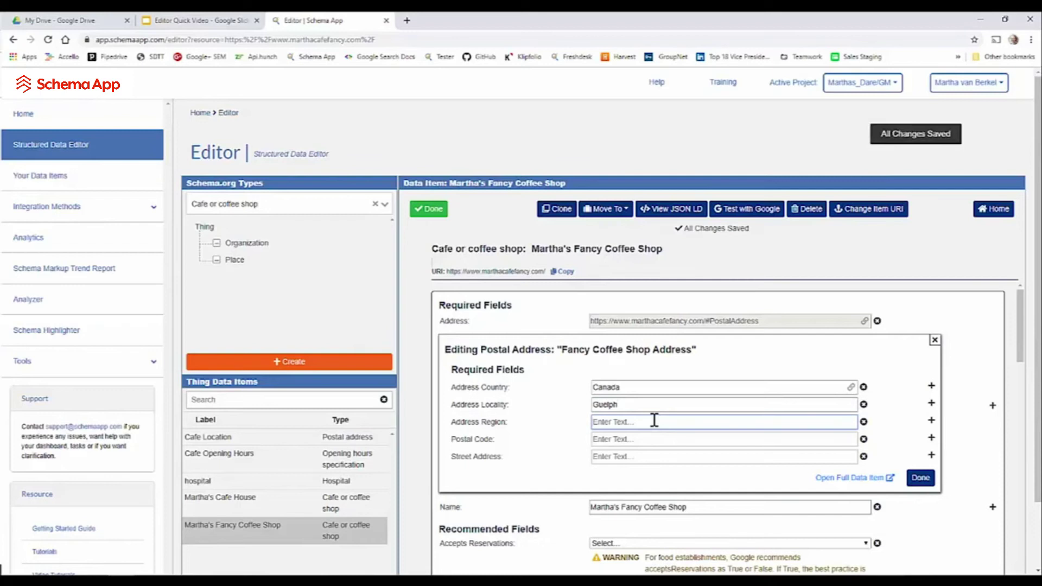
type("Ontario")
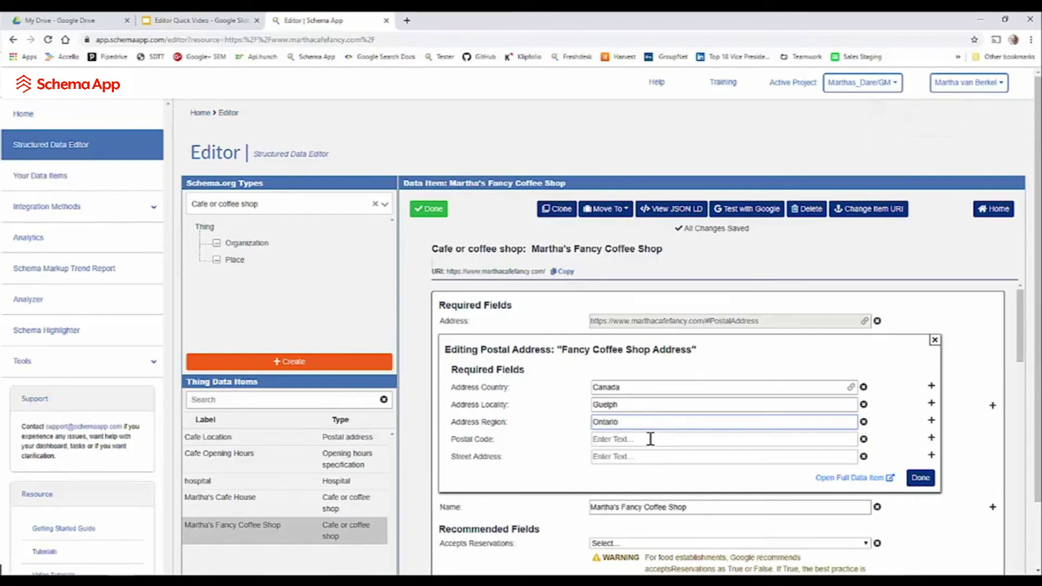
left_click(650, 439)
type("N1G ")
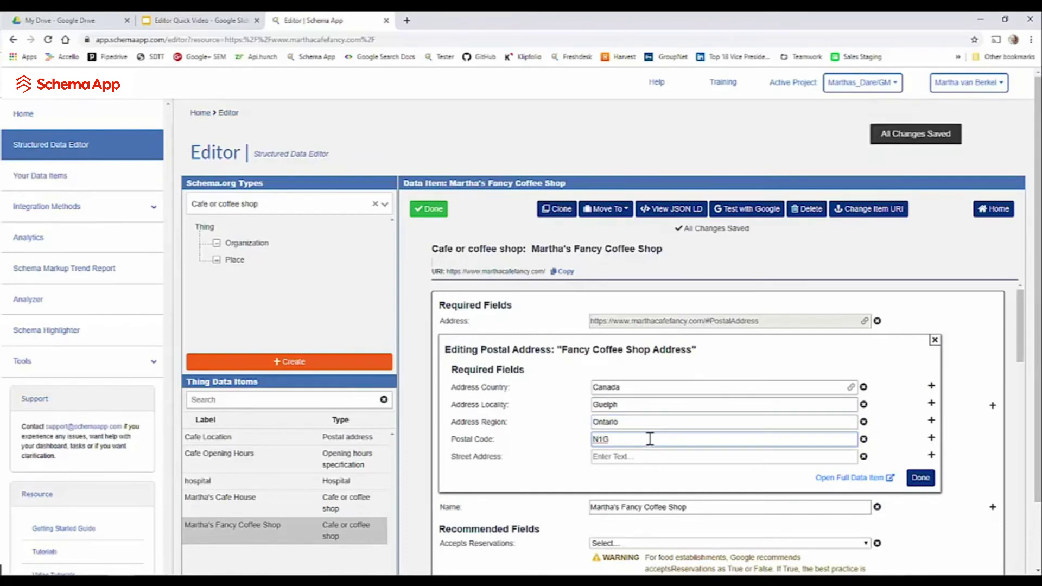
type("1J3")
left_click(639, 459)
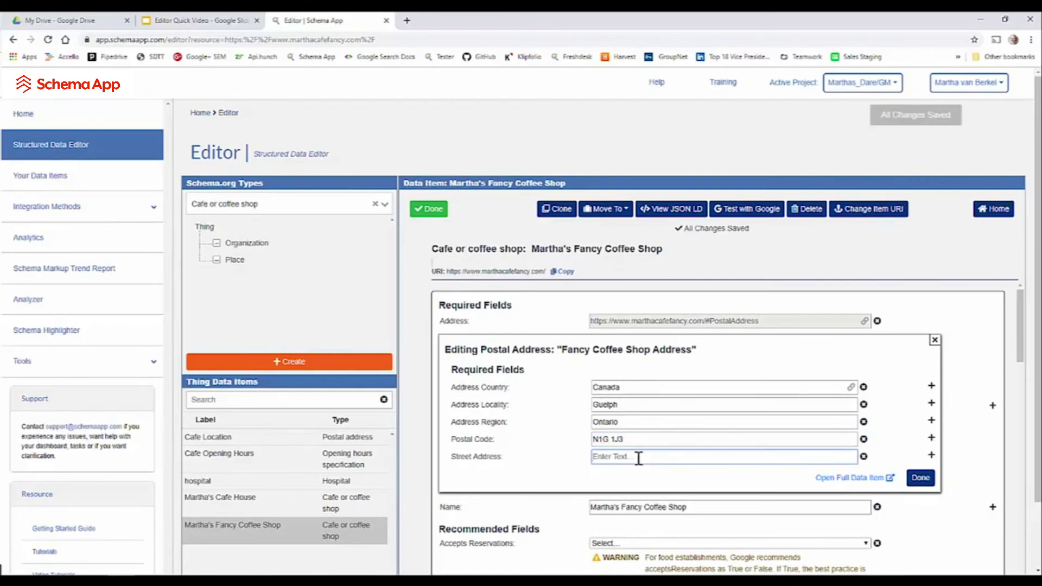
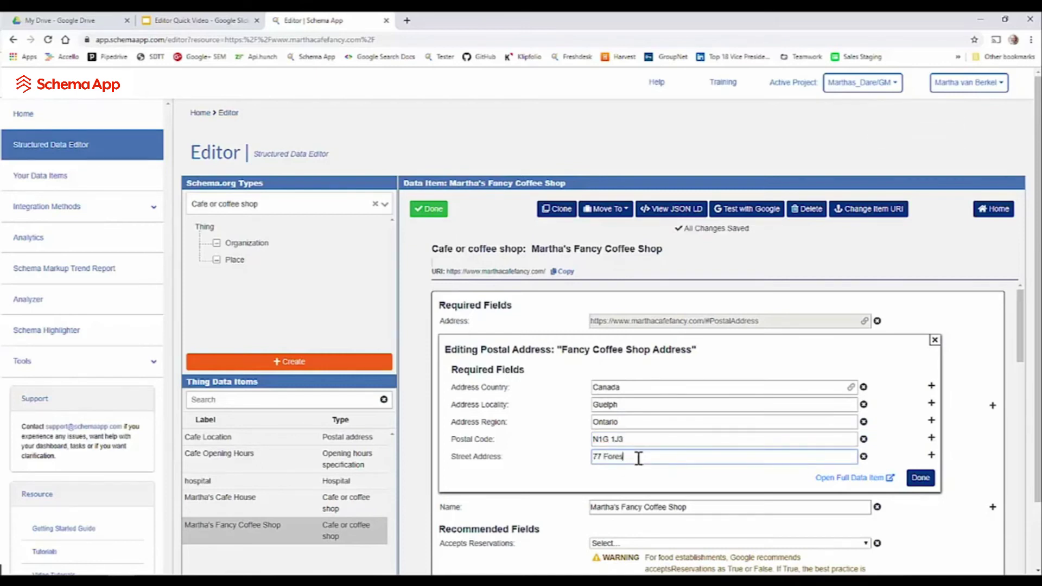
- Close the postal address panel and set Accepts Reservations to True
left_click(920, 477)
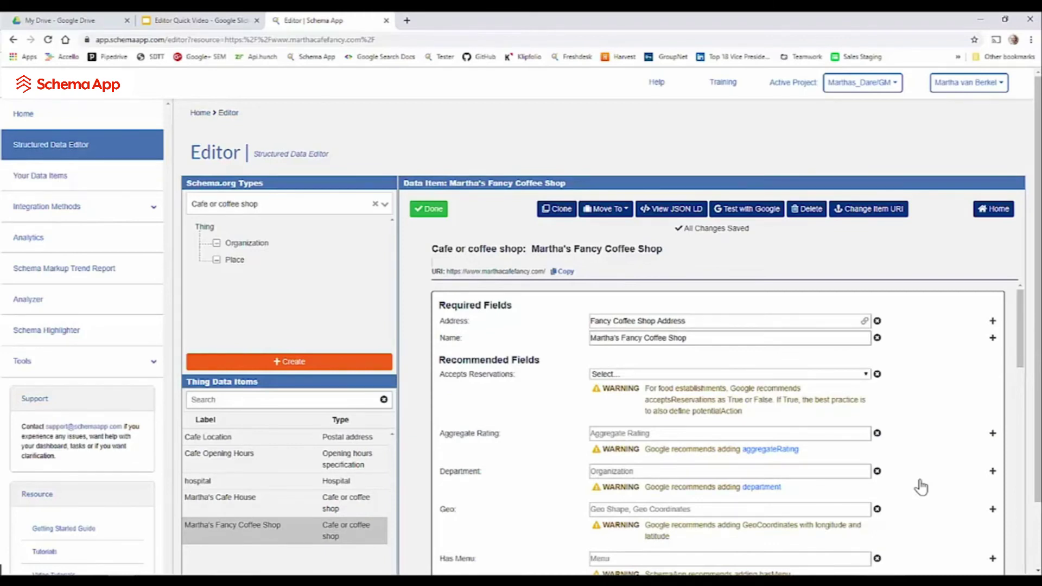
left_click(611, 377)
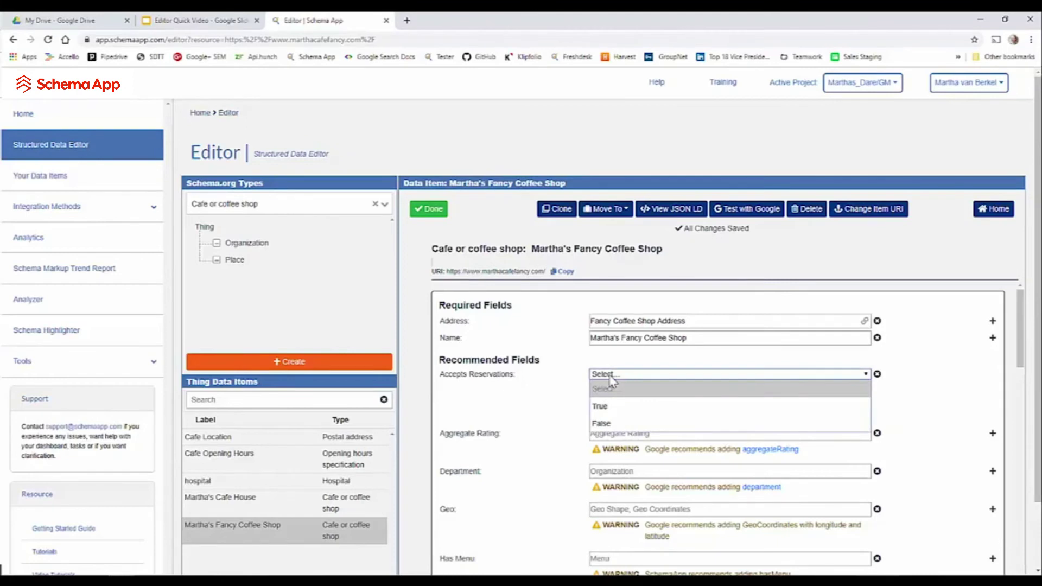
left_click(609, 407)
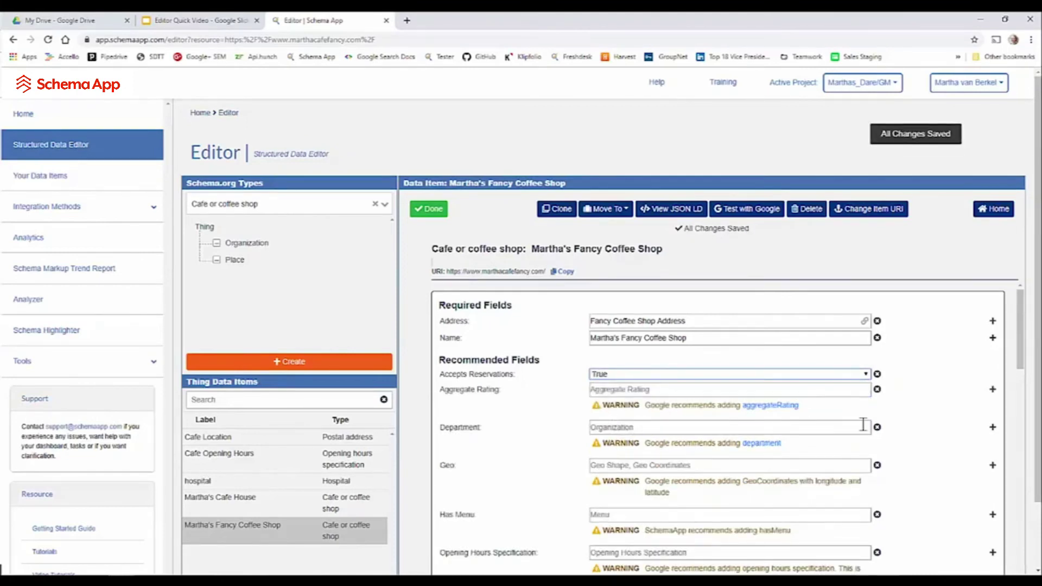
scroll(914, 429, "down", 1)
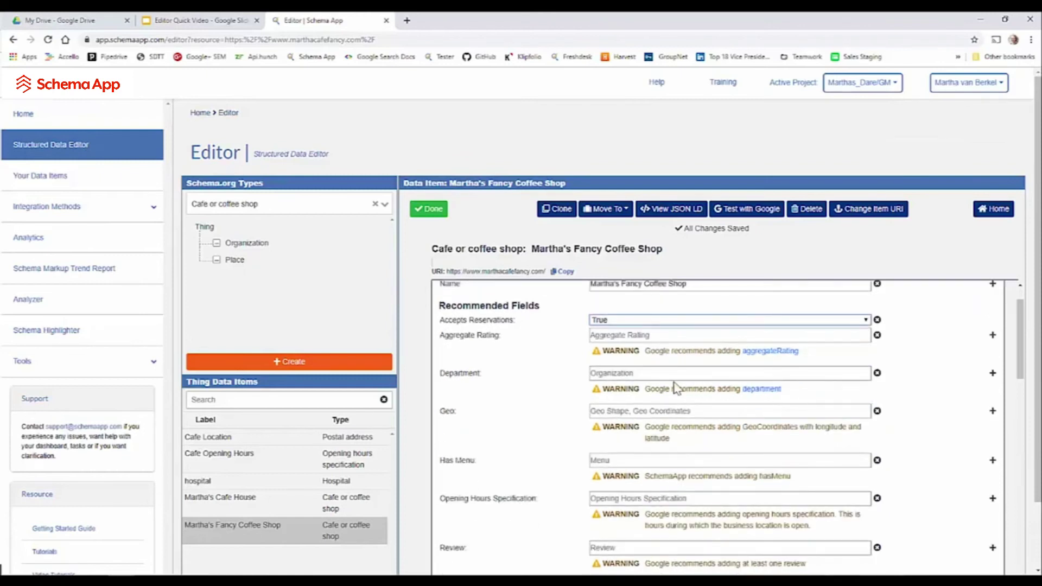
scroll(700, 388, "down", 2)
scroll(729, 356, "down", 3)
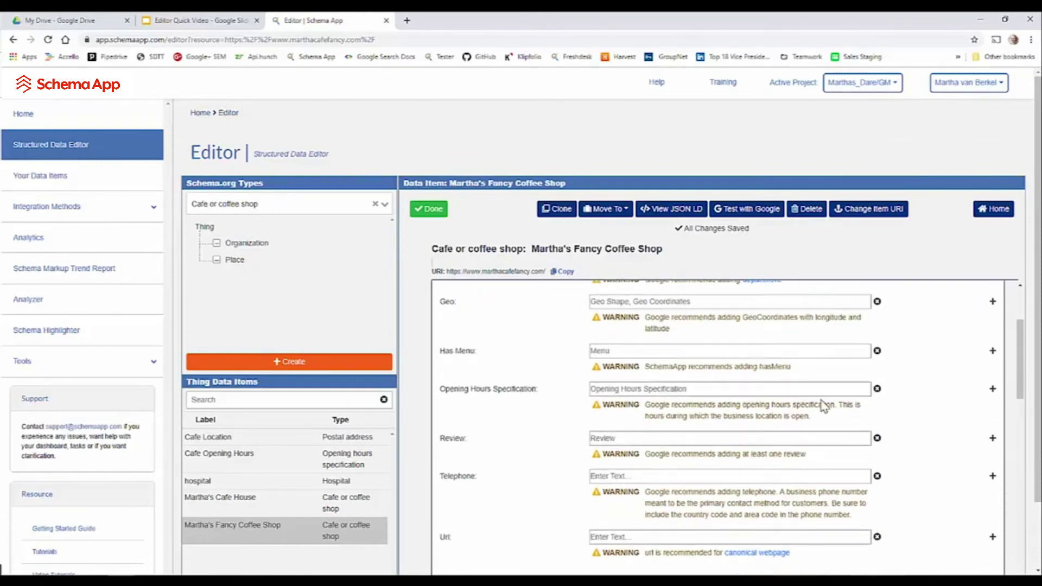
- Enter the café's telephone number, correcting an extra trailing digit
left_click(624, 319)
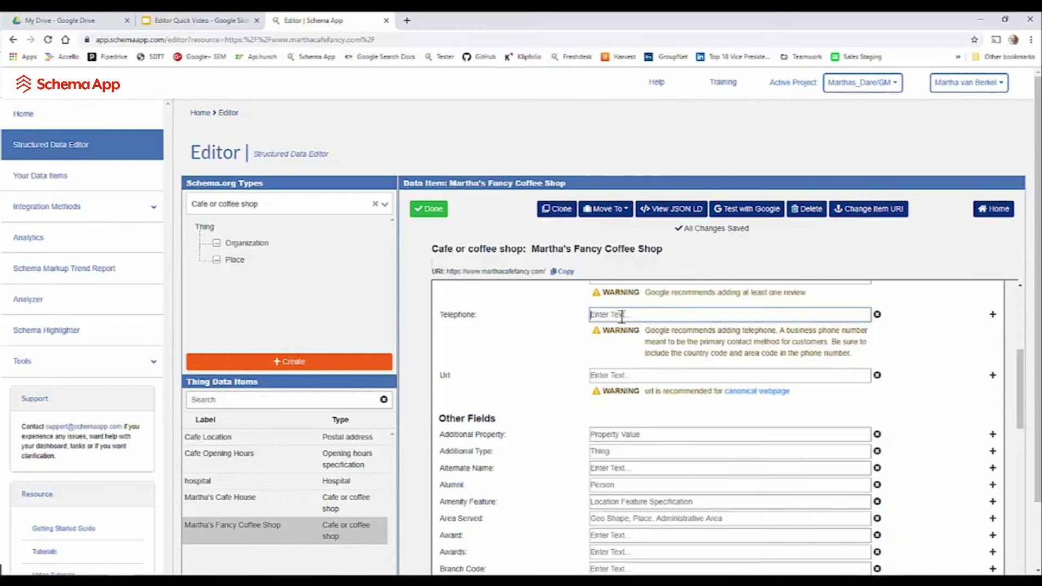
type("+1-226-8791")
key("BackSpace")
left_click(564, 271)
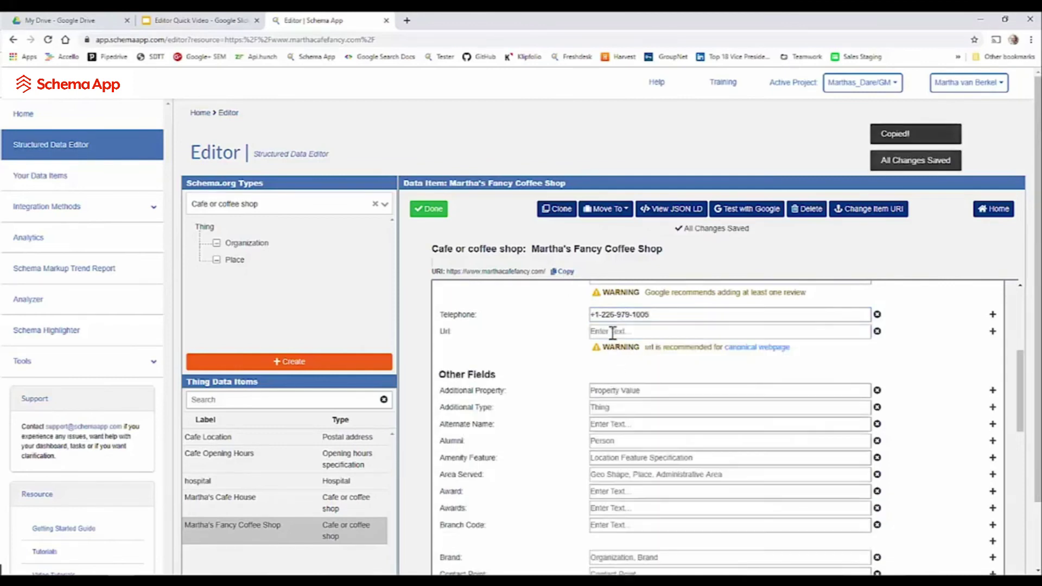
left_click(612, 330)
key("ctrl+v")
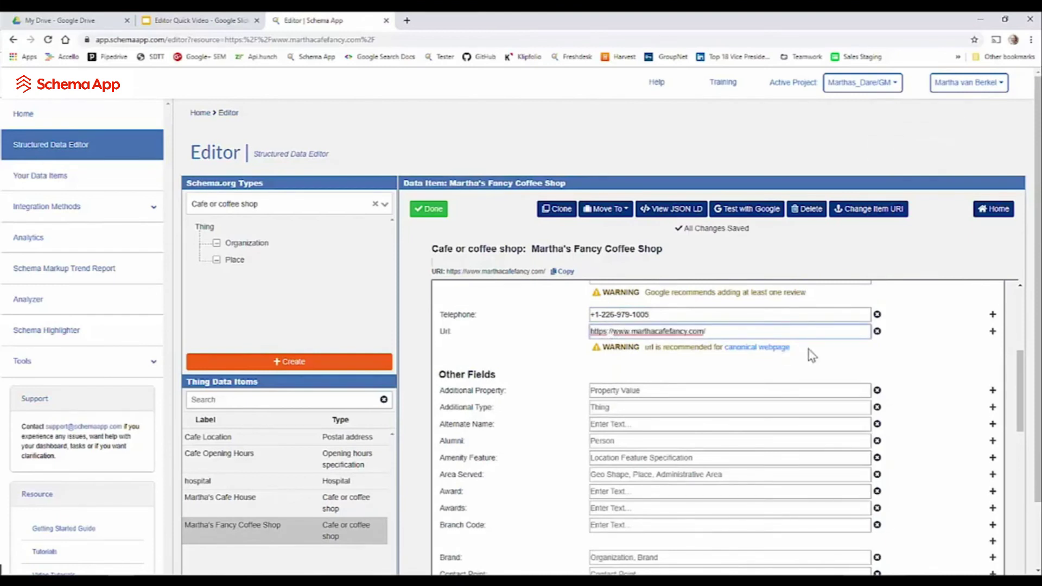
scroll(835, 369, "up", 2)
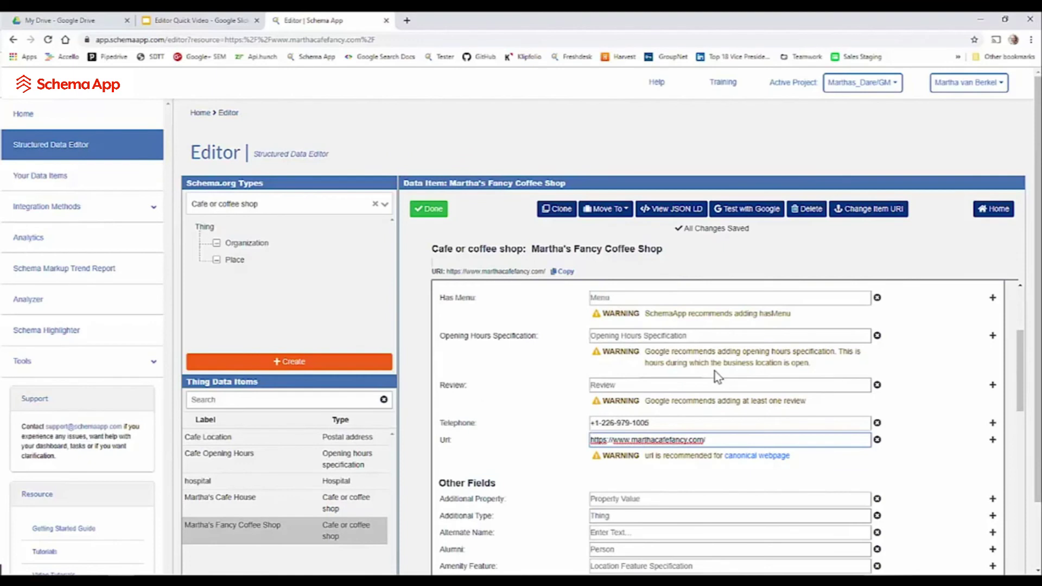
scroll(877, 419, "up", 3)
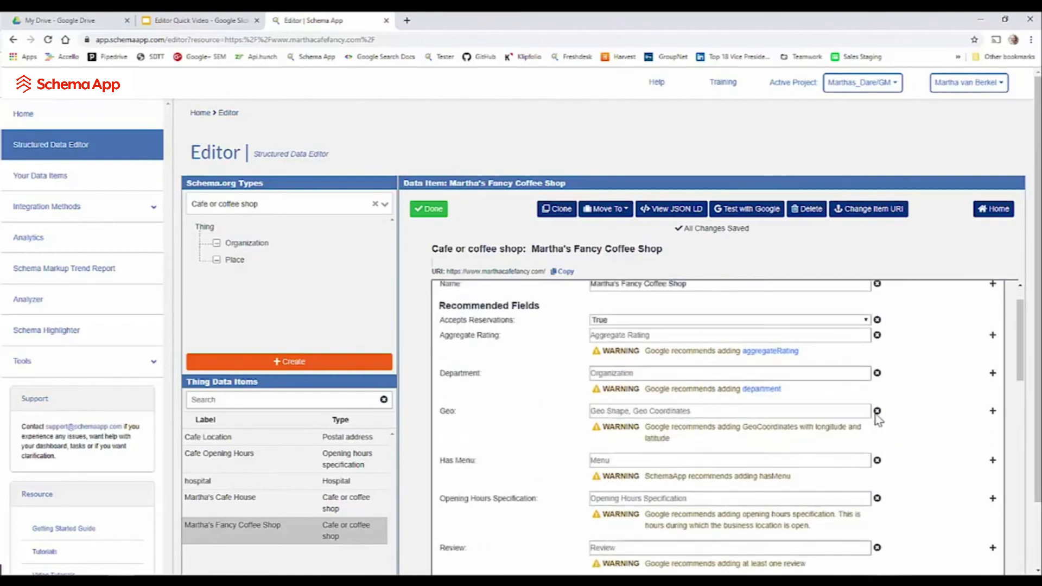
scroll(878, 419, "down", 8)
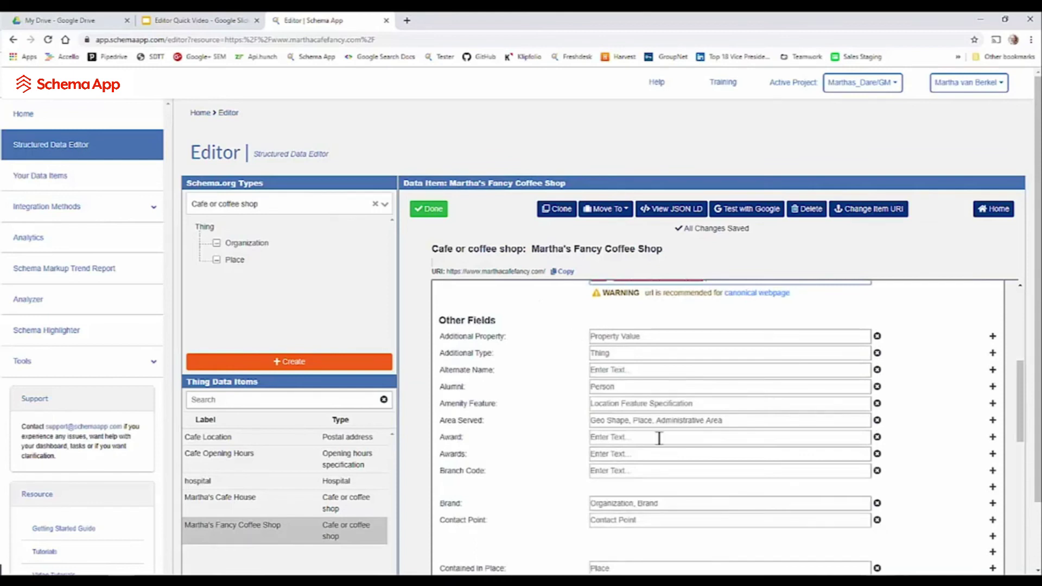
left_click(638, 353)
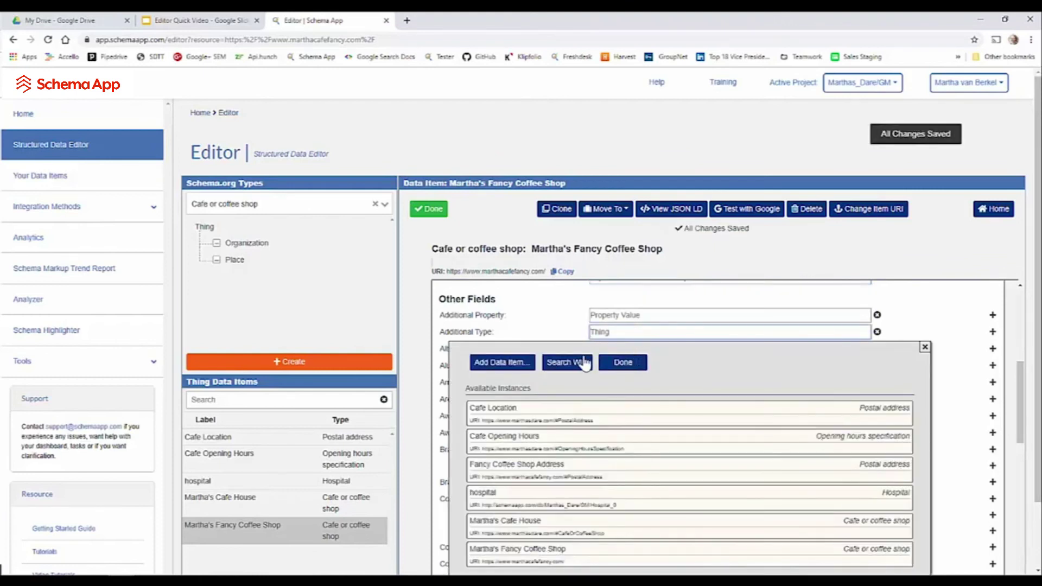
left_click(924, 347)
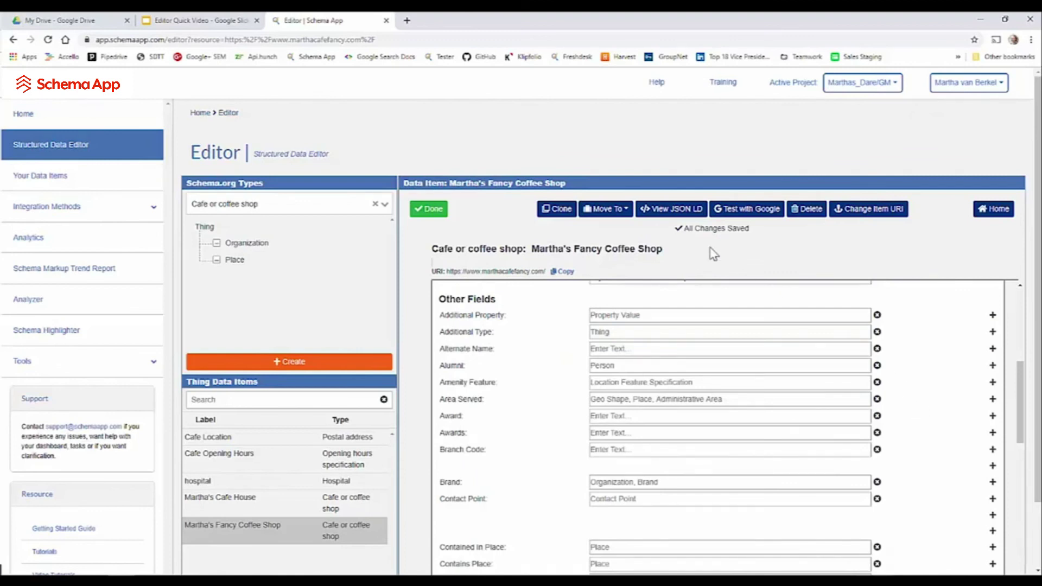
- Review the café's generated JSON-LD, close the preview, and leave edit mode
left_click(661, 210)
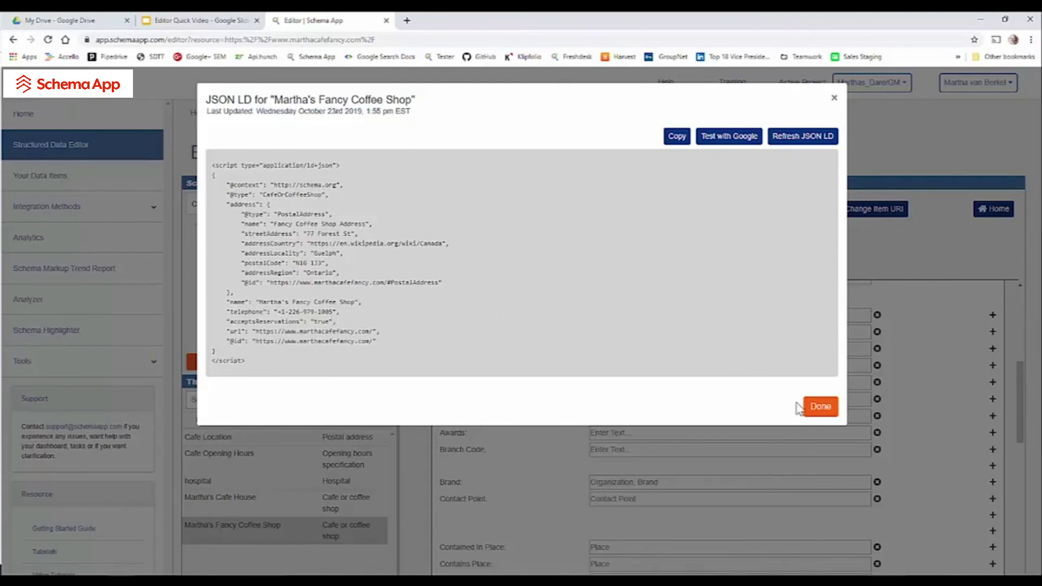
left_click(819, 407)
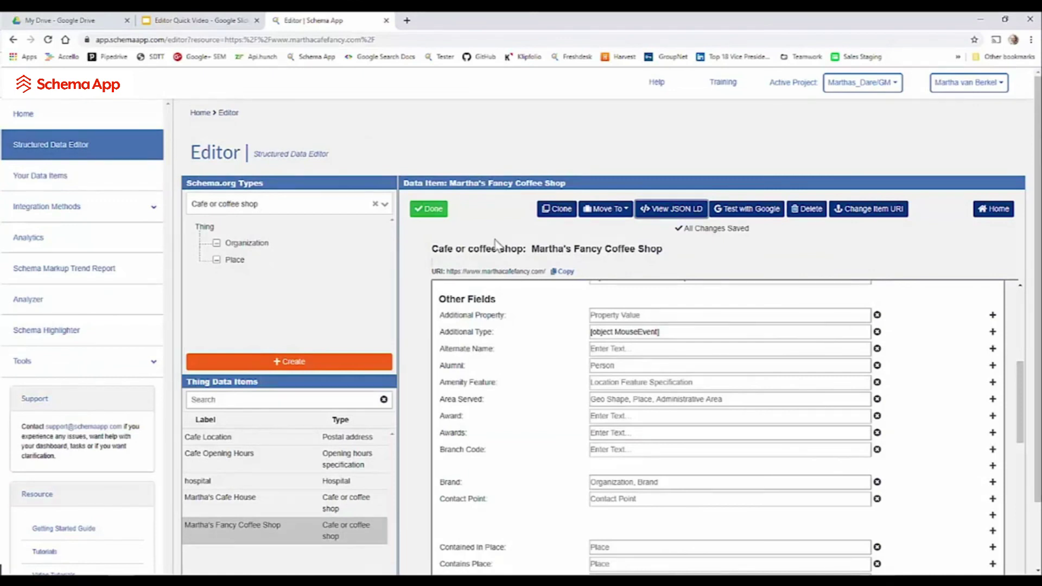
left_click(429, 209)
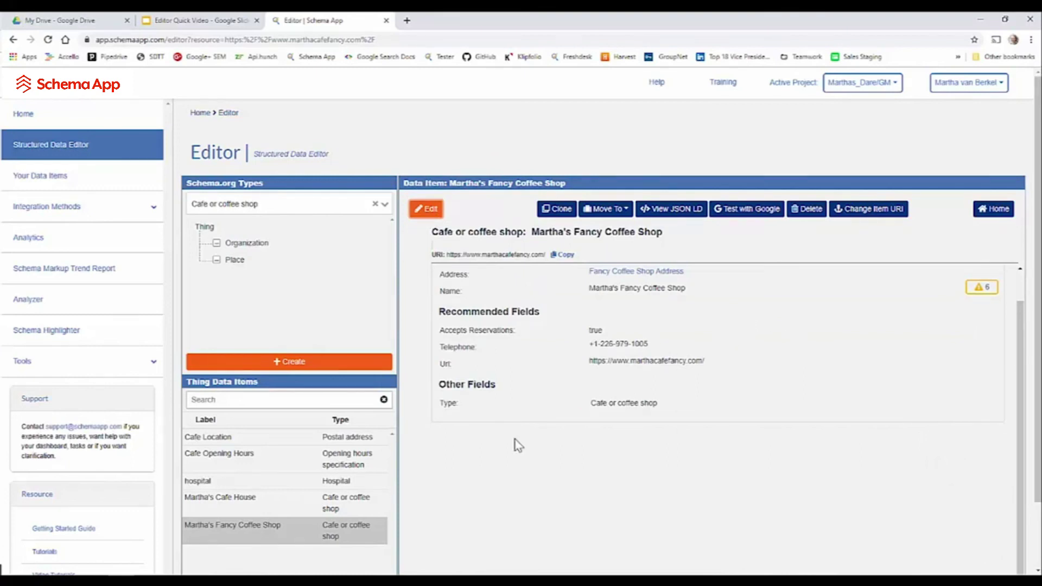
- Return to the Google Slides training presentation on slide 6, 'Additional Training Resources'
key("ctrl+shift+Tab")
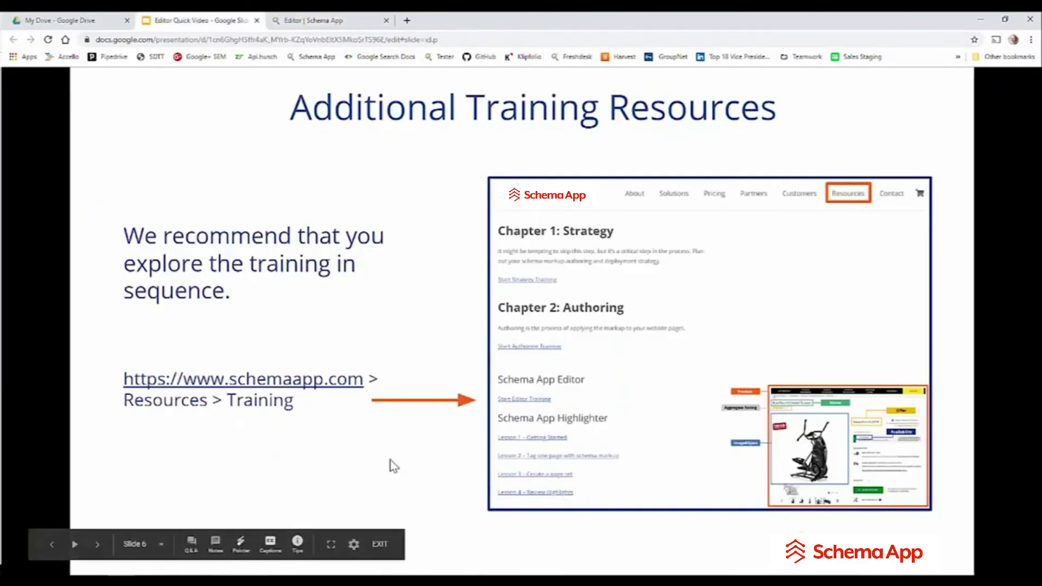